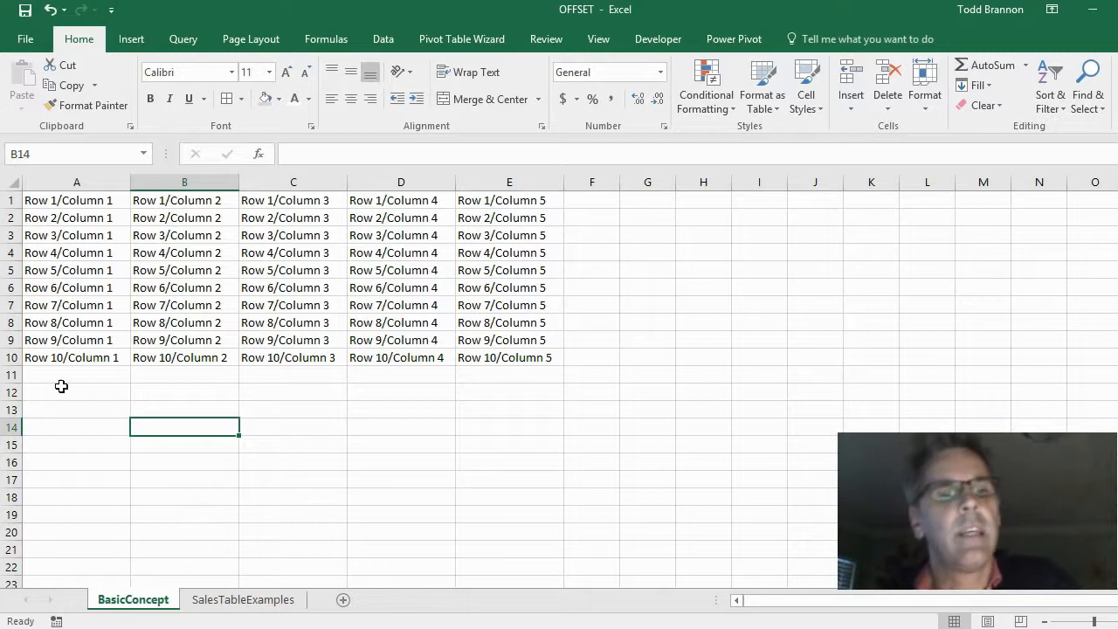
Step: Examine the sample grid in A1:E10, walking from cell A1 down and across to its last cell
{"action": "left_click_drag", "start_coordinate": [88, 201], "coordinate": [508, 353]}
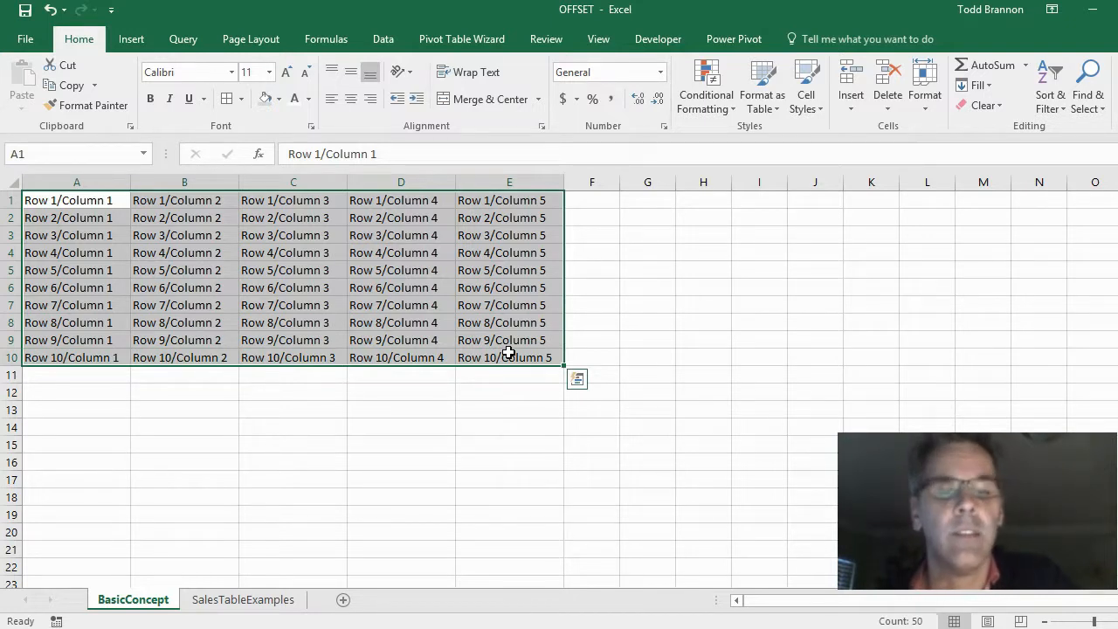
{"action": "left_click", "coordinate": [88, 203]}
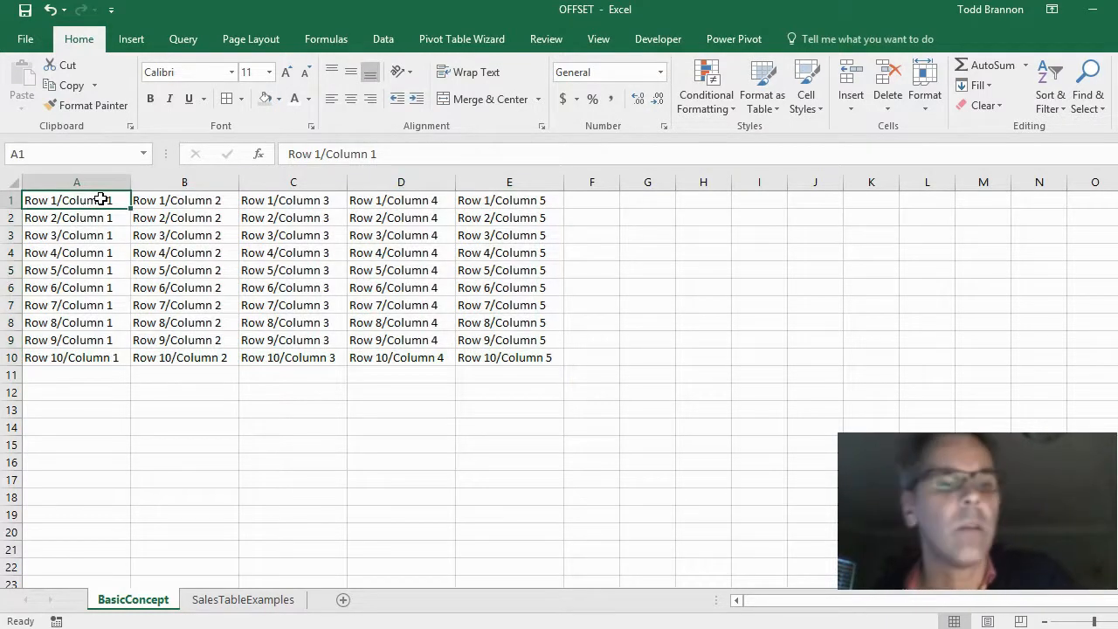
{"action": "key", "text": "Down"}
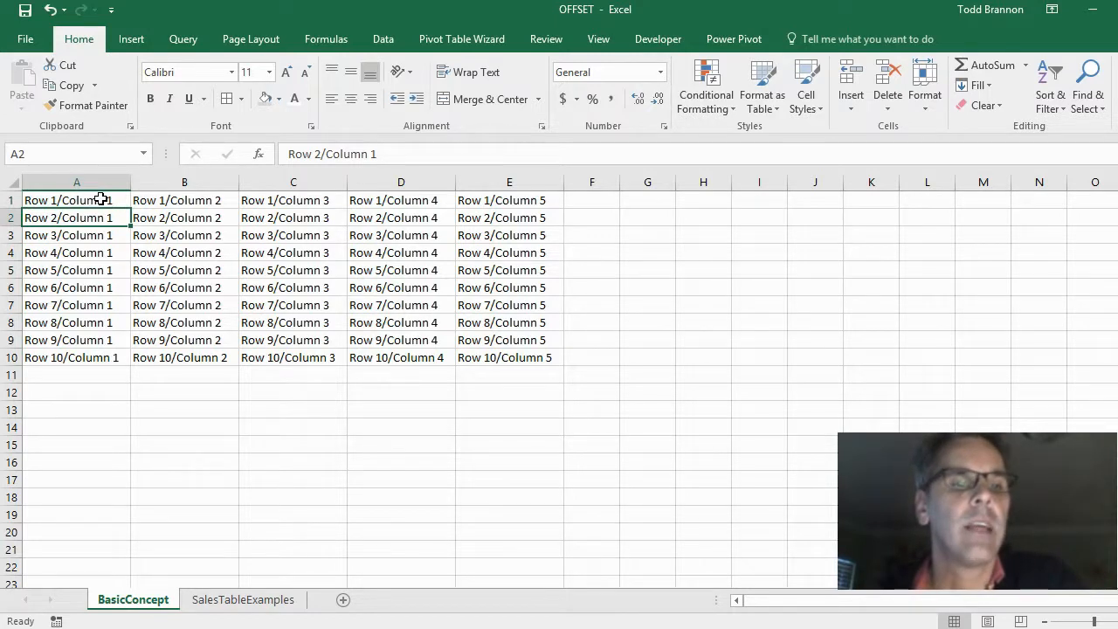
{"action": "key", "text": "Down"}
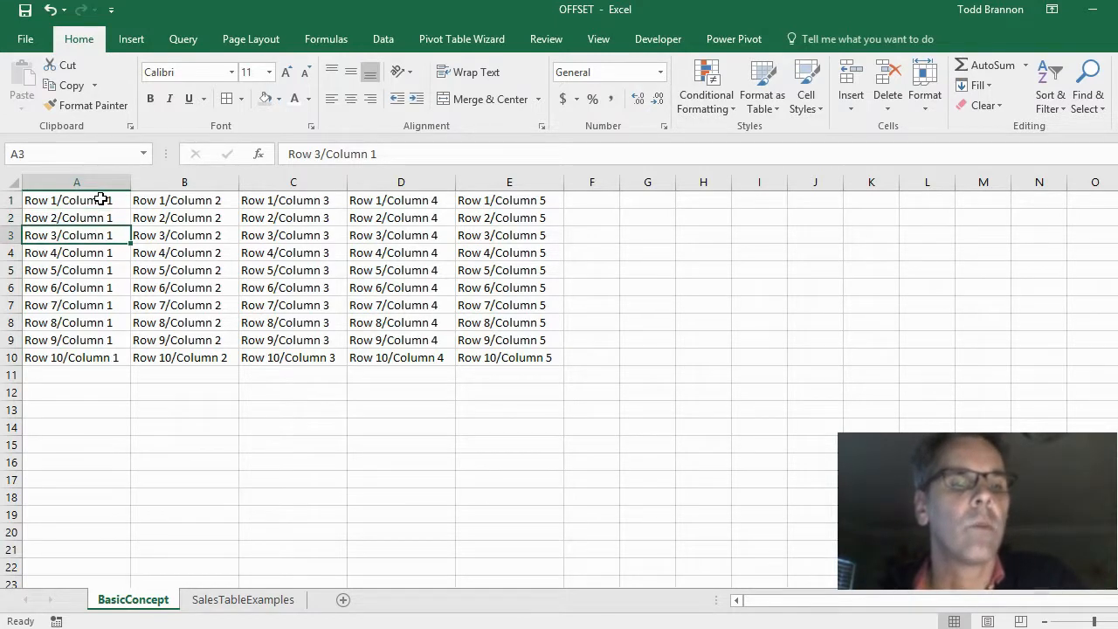
{"action": "key", "text": "Right"}
{"action": "key", "text": "Right"}
{"action": "key", "text": "Right"}
{"action": "key", "text": "Right"}
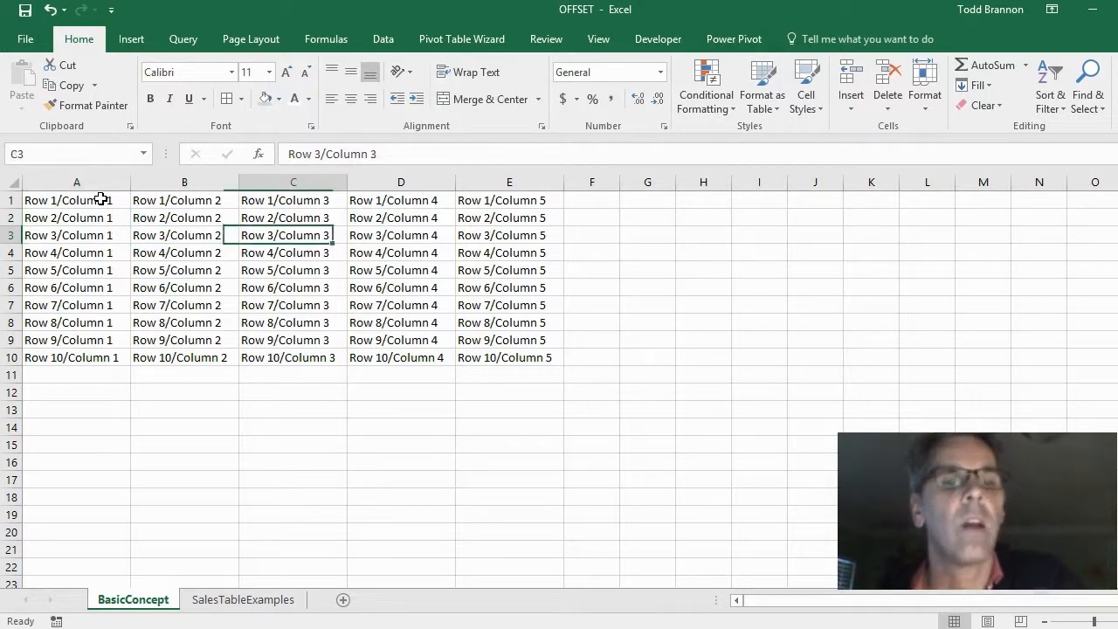
{"action": "key", "text": "Down"}
{"action": "key", "text": "Down"}
{"action": "key", "text": "Down"}
{"action": "key", "text": "Down"}
{"action": "key", "text": "Down"}
{"action": "key", "text": "Down"}
{"action": "key", "text": "Down"}
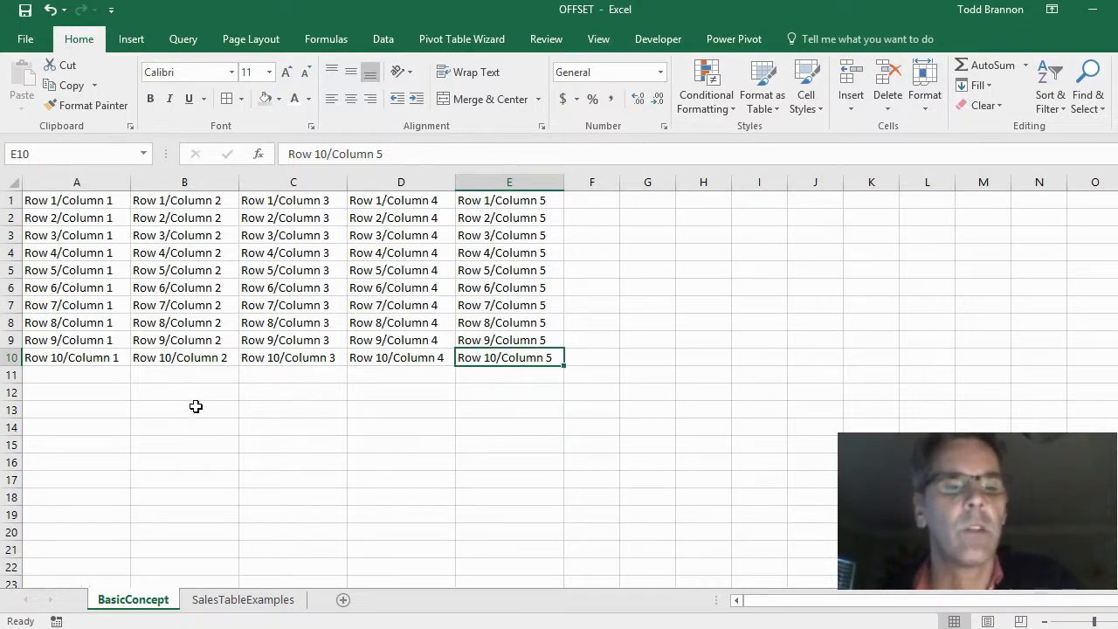
Step: Enter the formula =OFFSET(A1,1,0) in cell C12 to return the cell one row below A1
{"action": "left_click", "coordinate": [279, 391]}
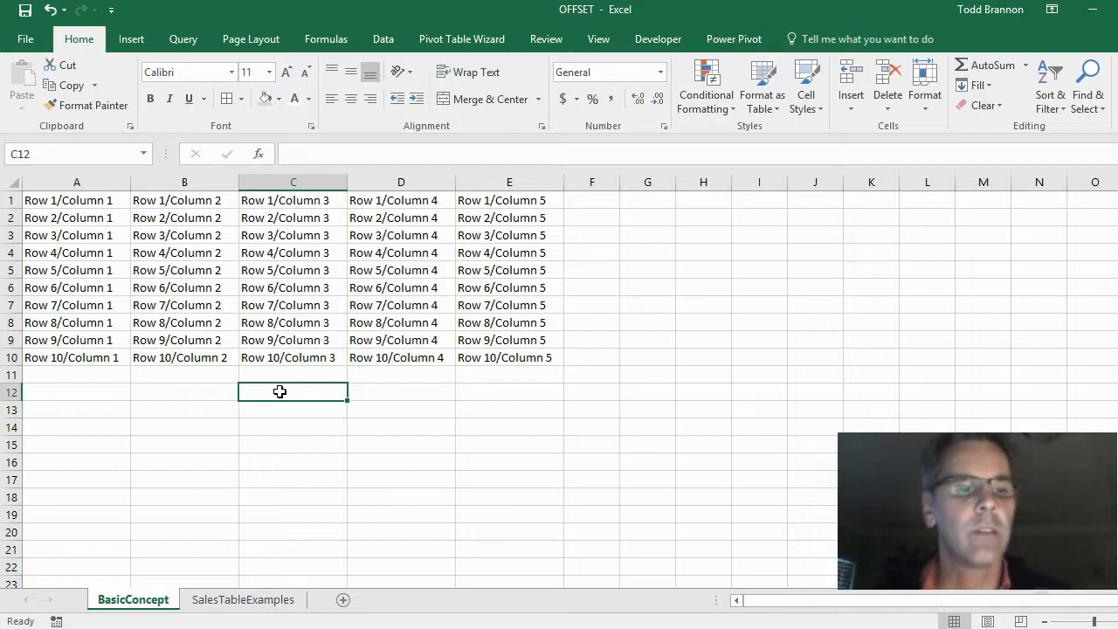
{"action": "type", "text": "="}
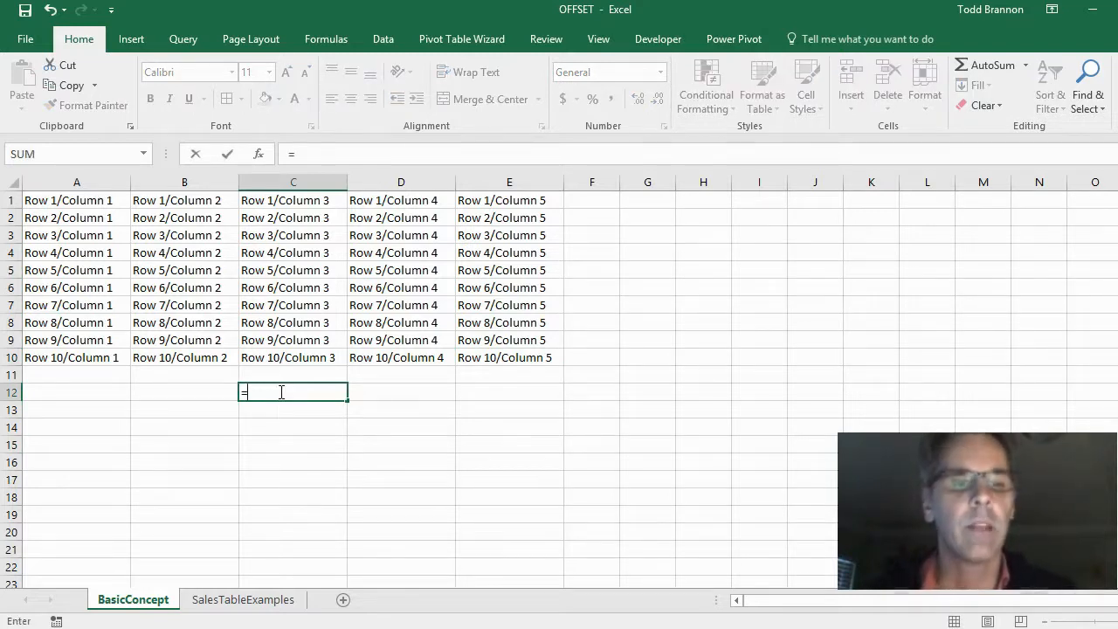
{"action": "type", "text": "of"}
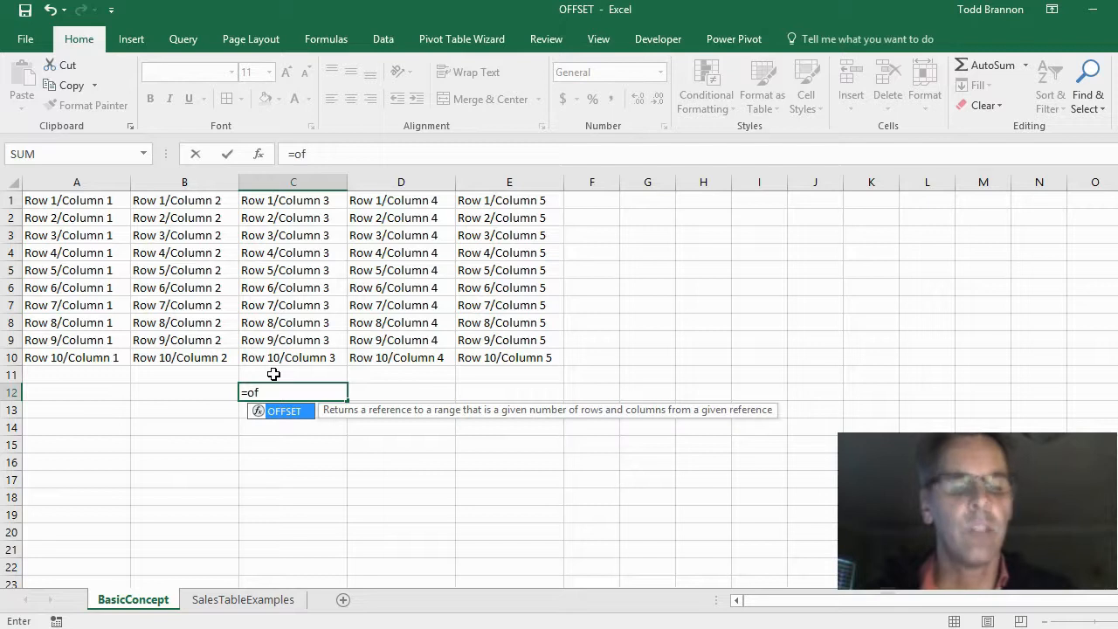
{"action": "key", "text": "Tab"}
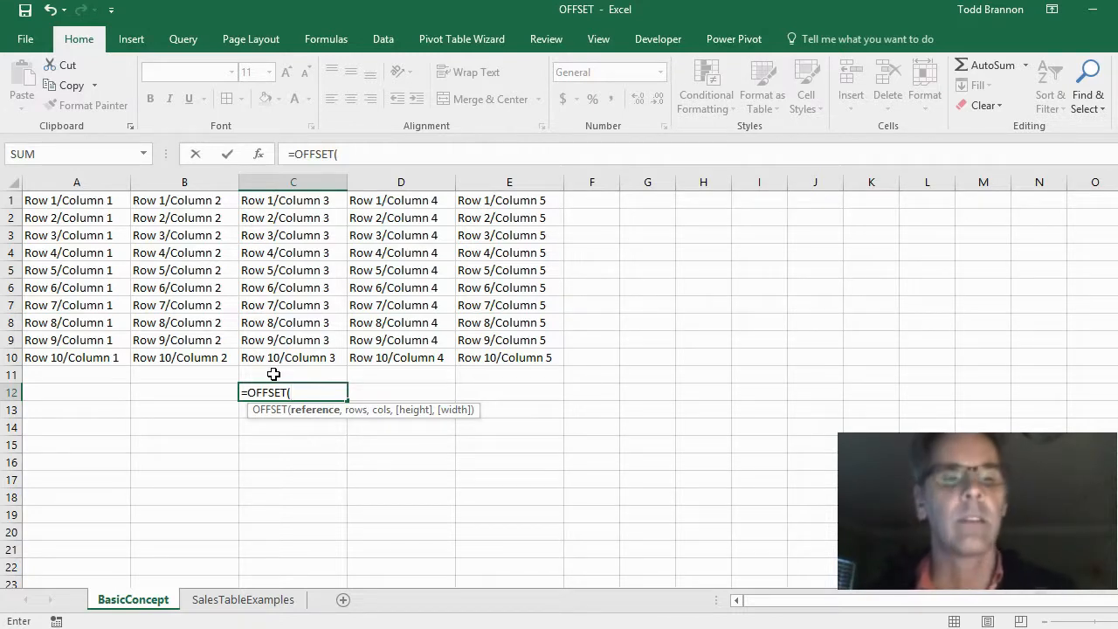
{"action": "left_click", "coordinate": [88, 201]}
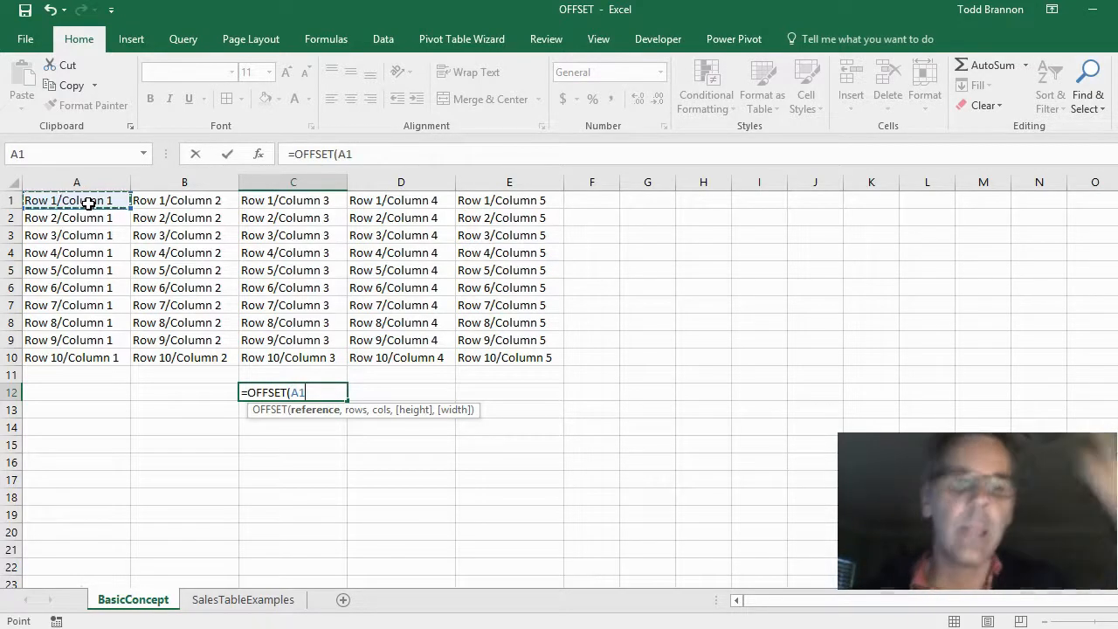
{"action": "type", "text": ","}
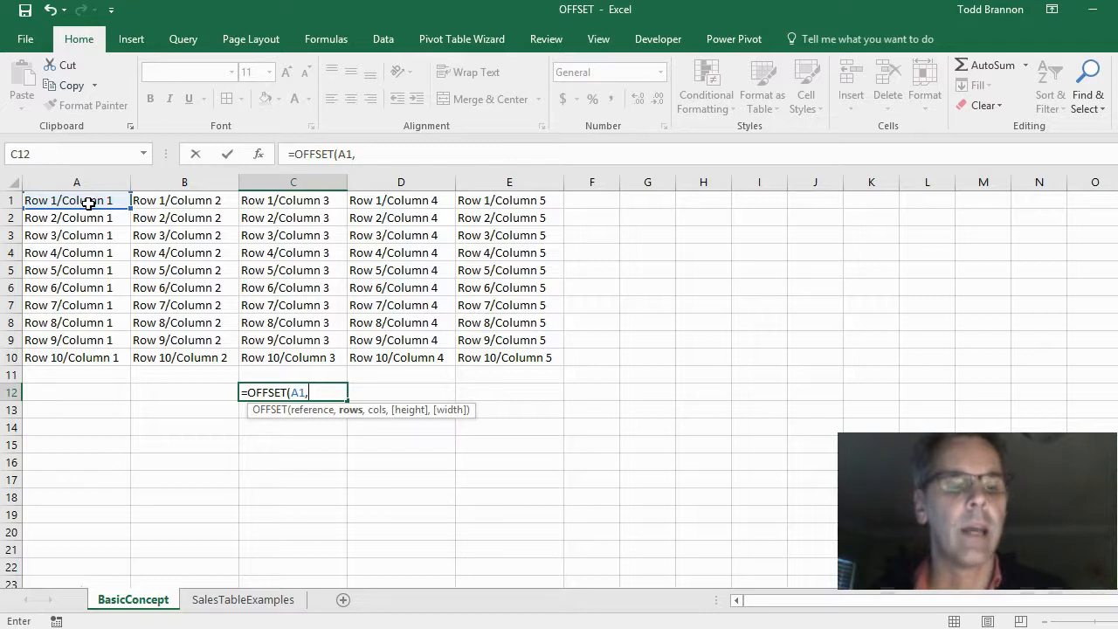
{"action": "type", "text": "1"}
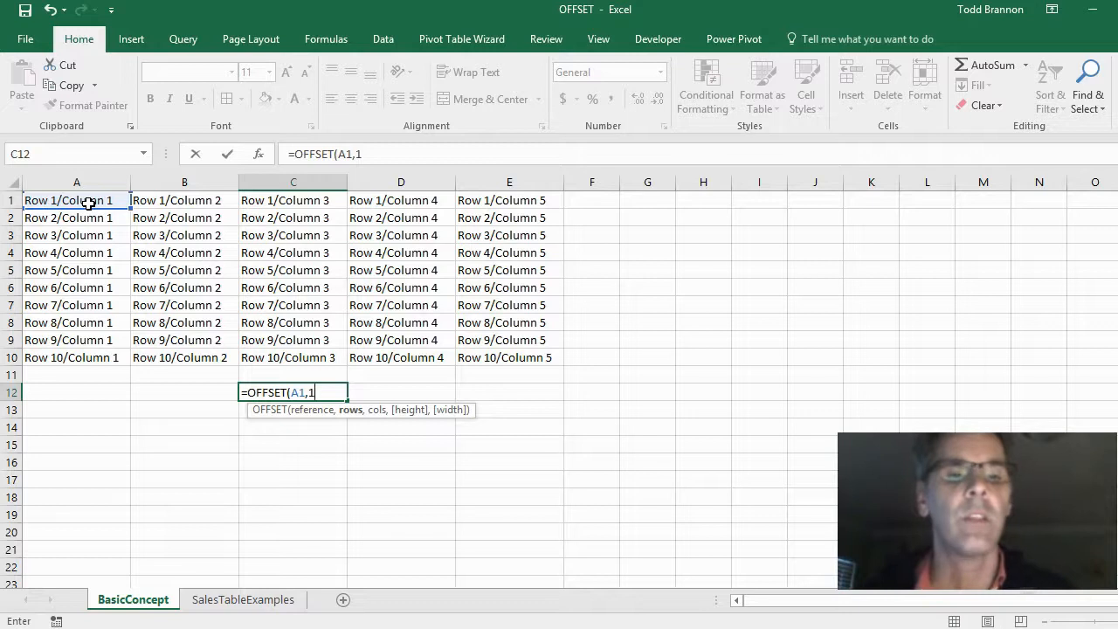
{"action": "type", "text": ",0"}
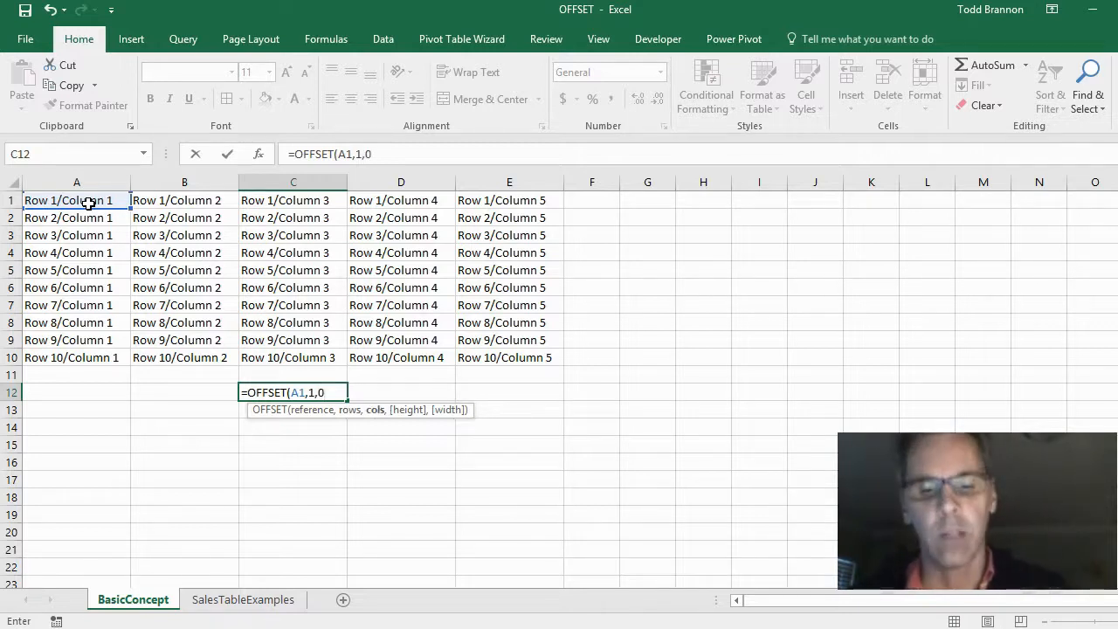
{"action": "type", "text": ")"}
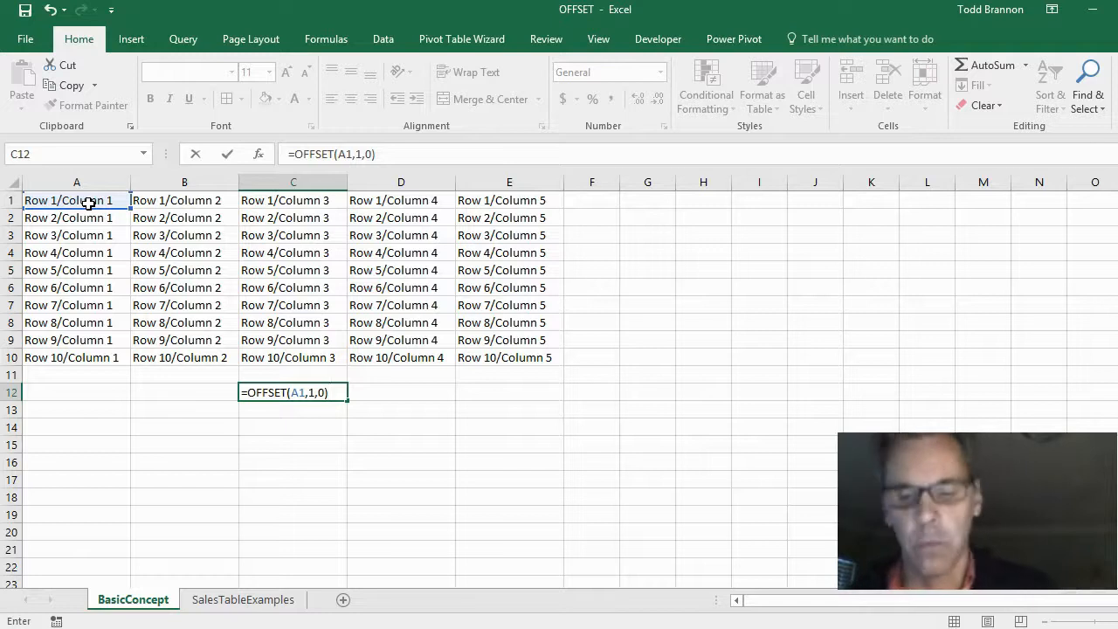
{"action": "key", "text": "Return"}
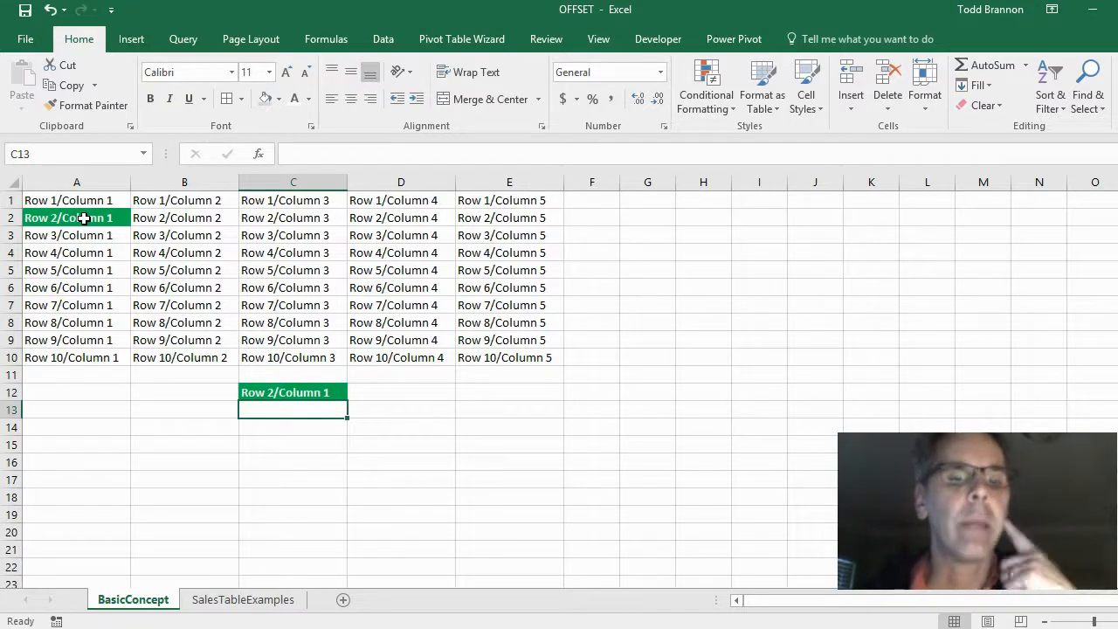
Step: Replace the formula in C12 with =OFFSET(A1,0,1) to return the cell one column to the right of A1
{"action": "key", "text": "Up"}
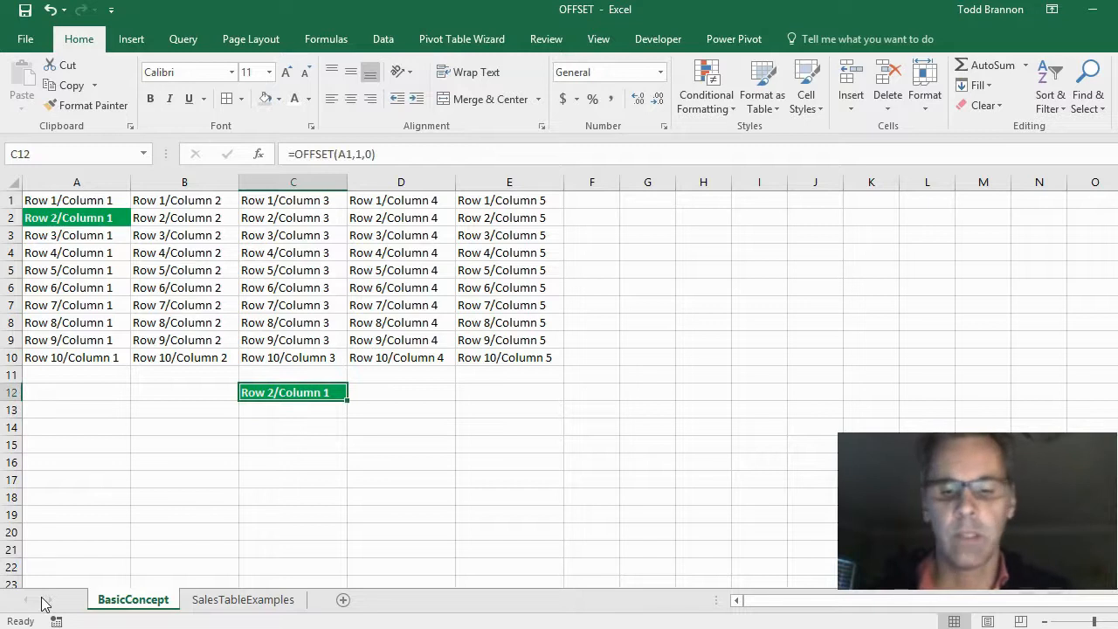
{"action": "type", "text": "="}
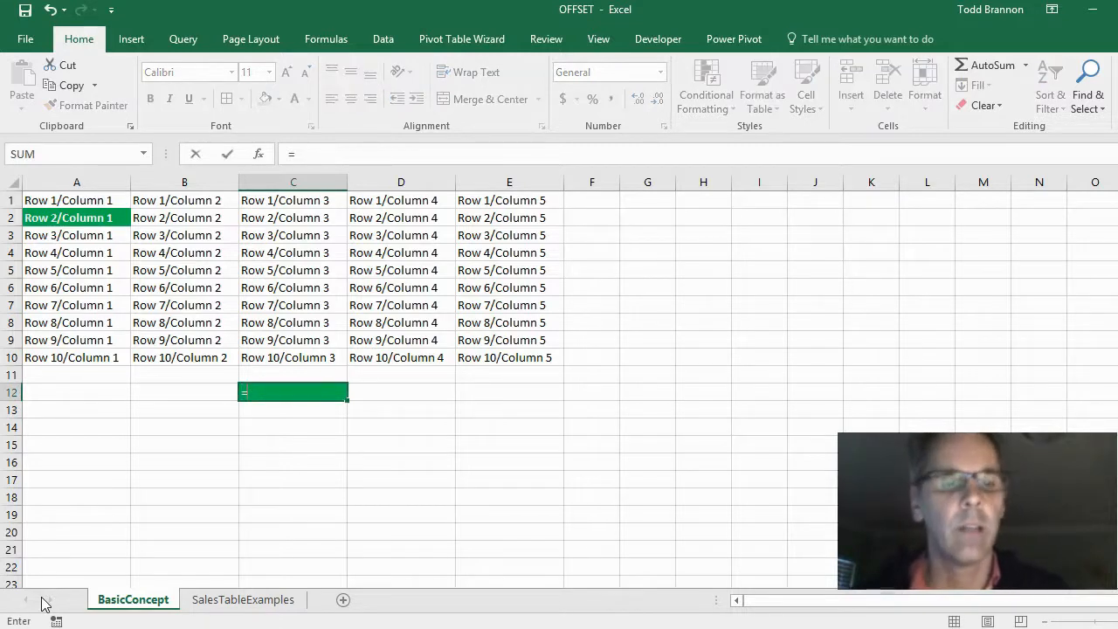
{"action": "type", "text": "p"}
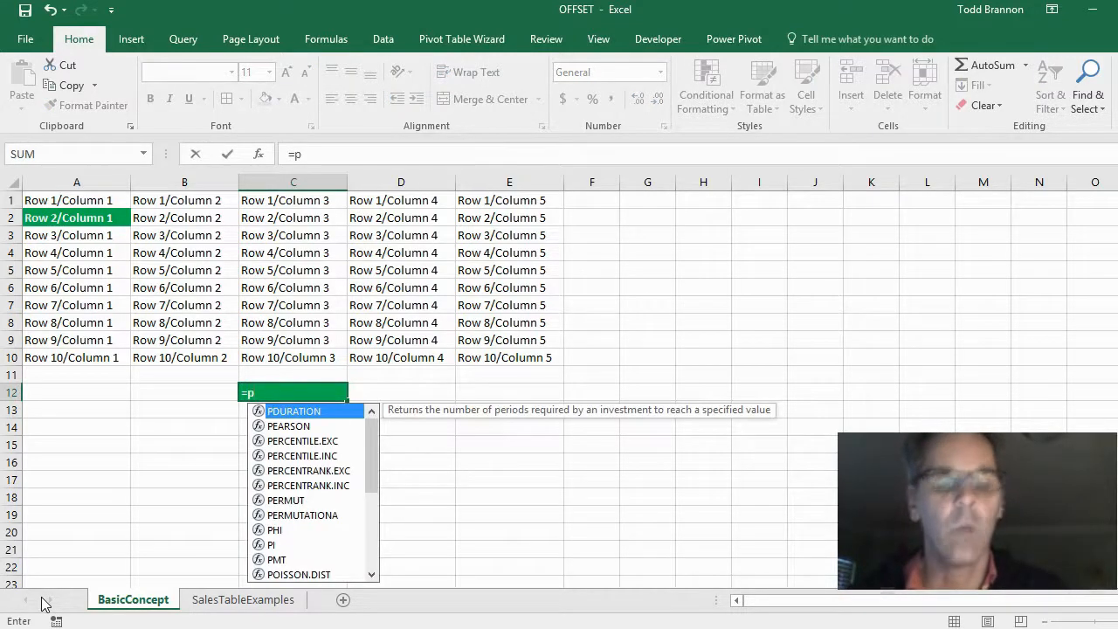
{"action": "type", "text": "o"}
{"action": "key", "text": "BackSpace"}
{"action": "key", "text": "BackSpace"}
{"action": "type", "text": "OFFSET("}
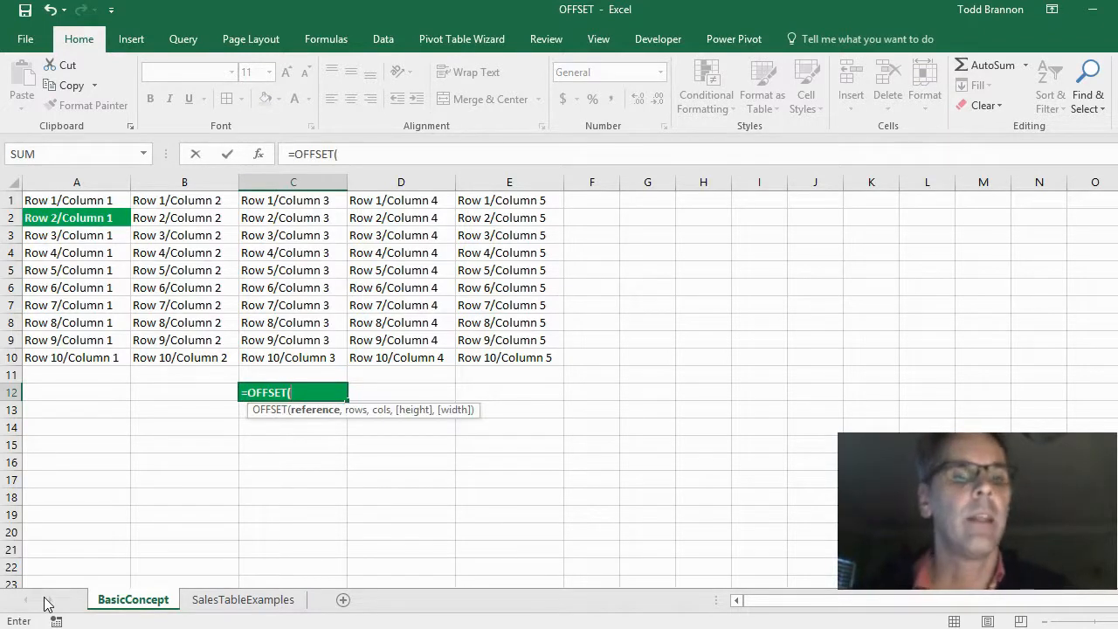
{"action": "left_click", "coordinate": [101, 200]}
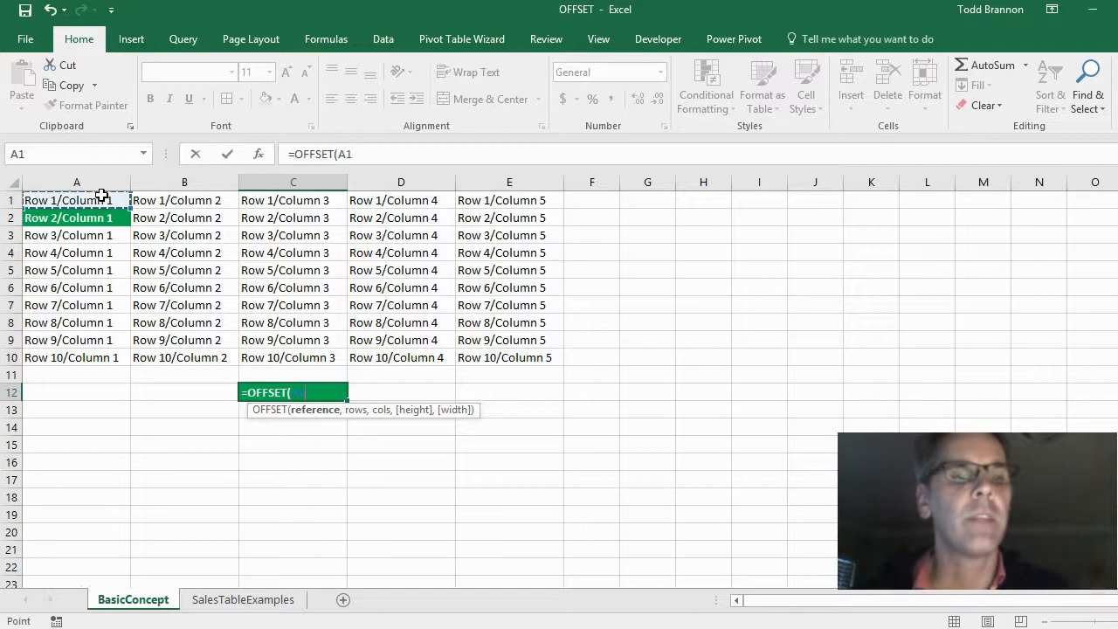
{"action": "type", "text": ",0"}
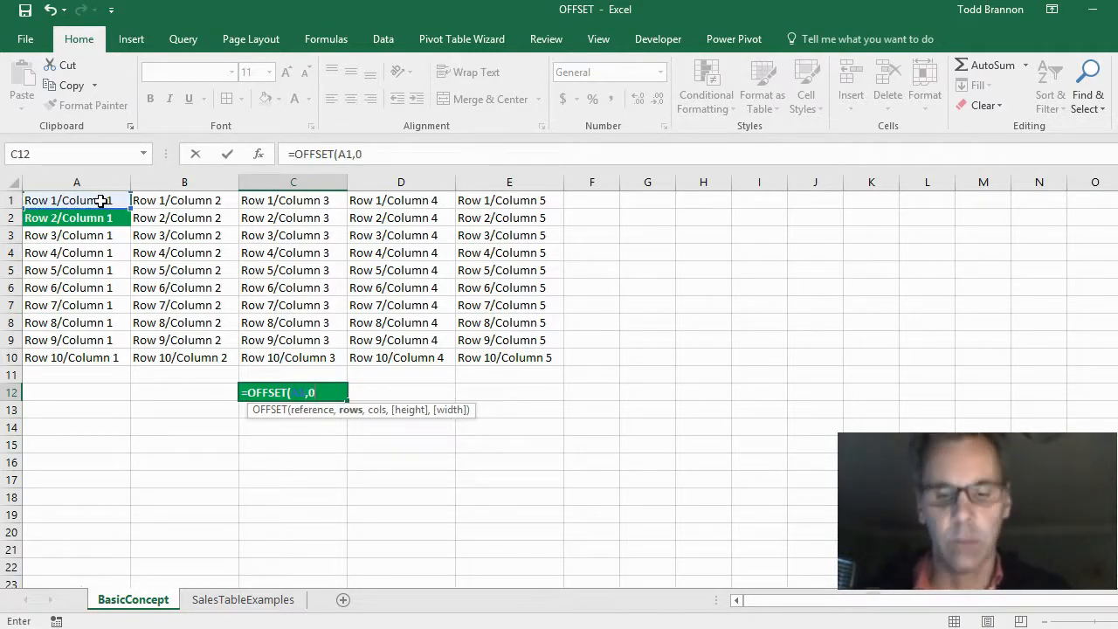
{"action": "type", "text": ","}
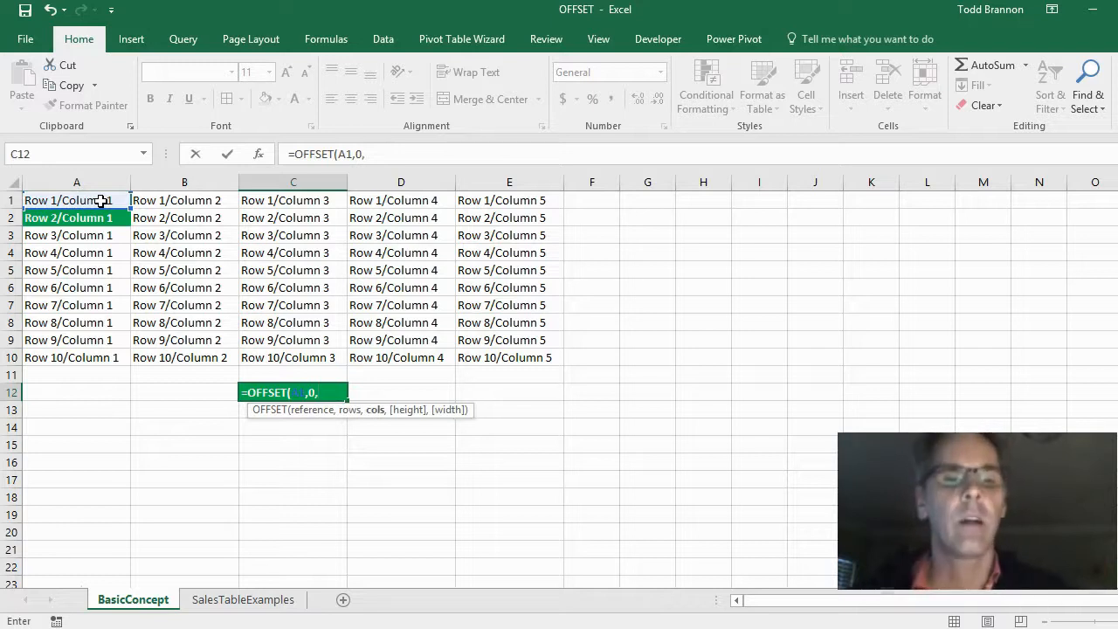
{"action": "type", "text": "1)"}
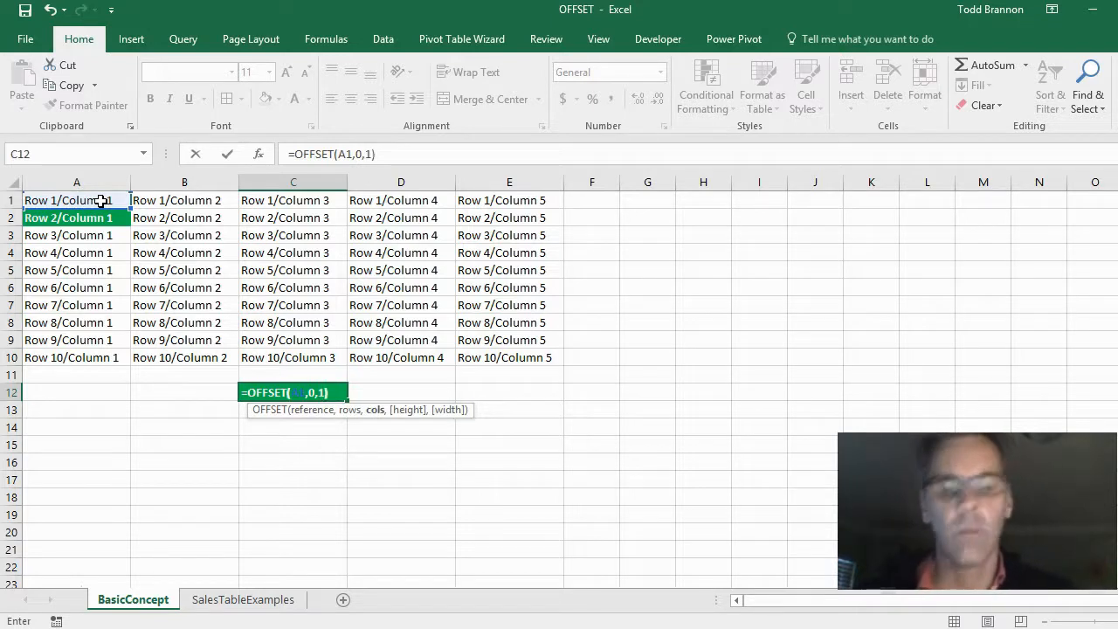
{"action": "key", "text": "Return"}
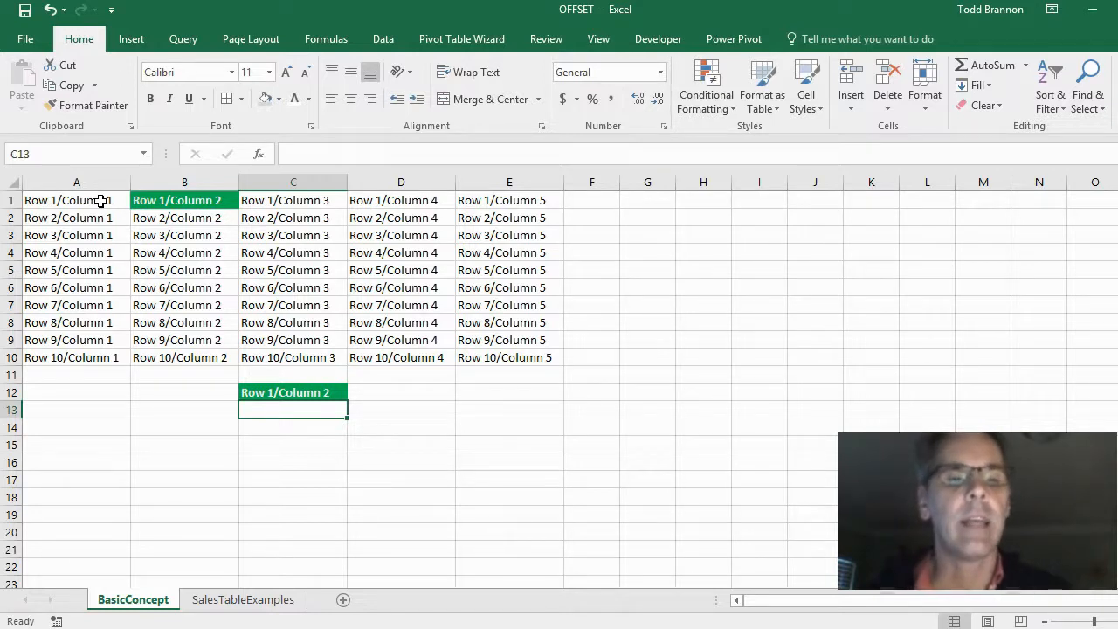
Step: Change the rows argument of the OFFSET formula in C12 to 1, making it =OFFSET(A1,1,1)
{"action": "key", "text": "Up"}
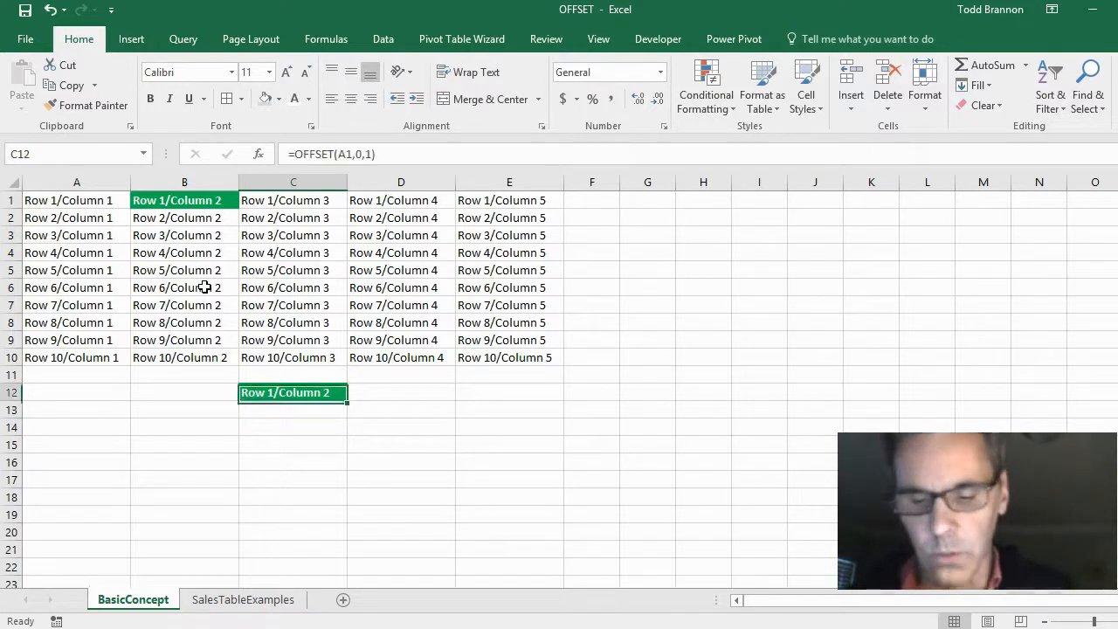
{"action": "left_click", "coordinate": [365, 154]}
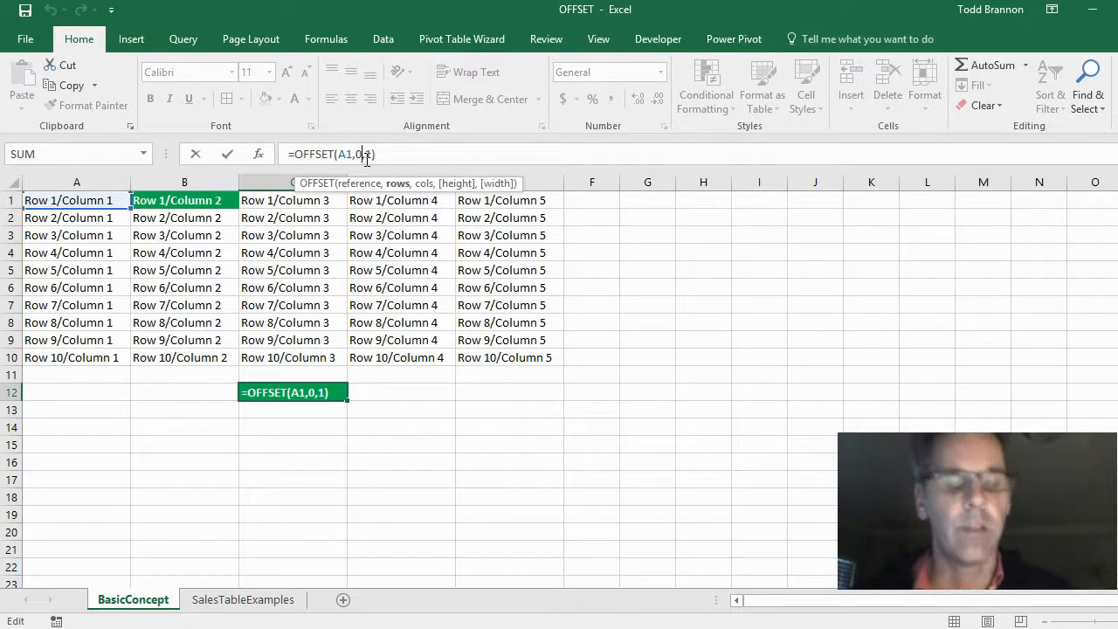
{"action": "key", "text": "BackSpace"}
{"action": "type", "text": "1"}
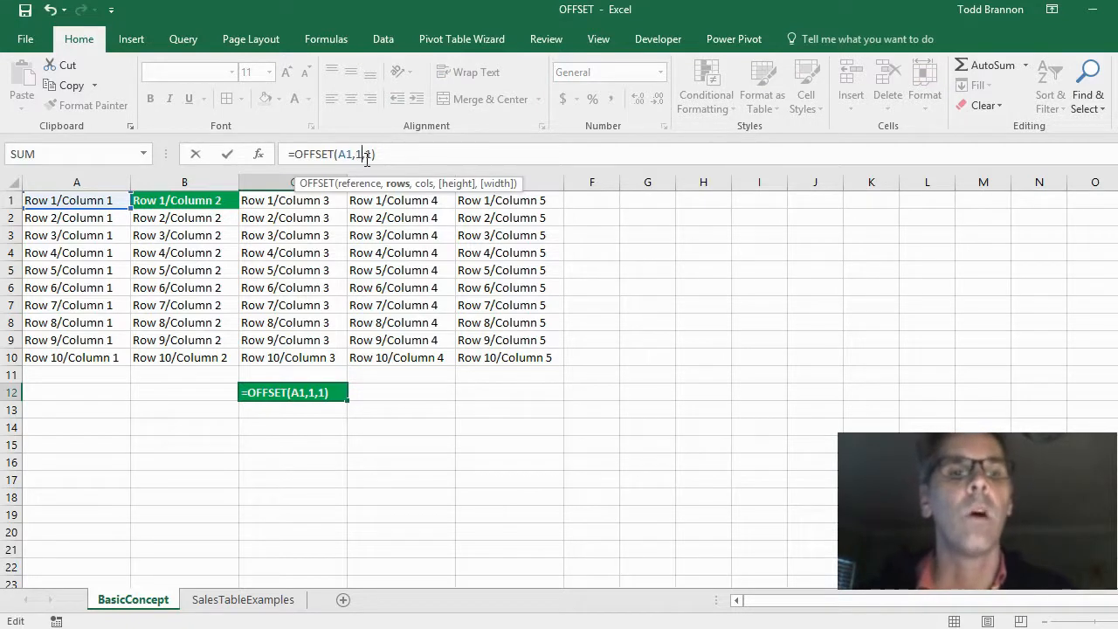
{"action": "key", "text": "Return"}
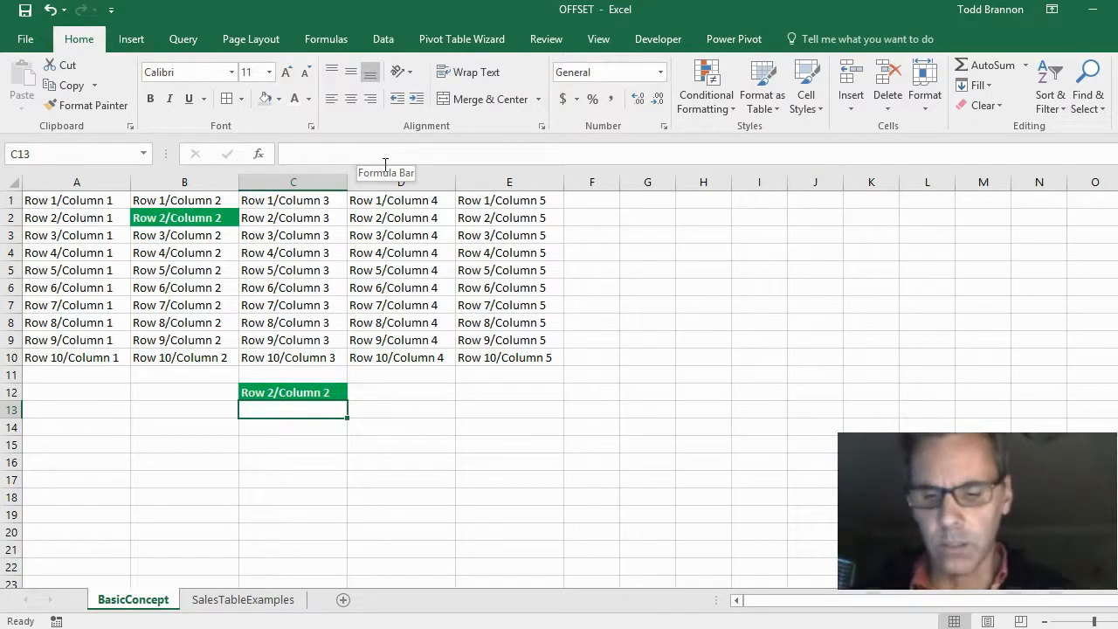
{"action": "key", "text": "Up"}
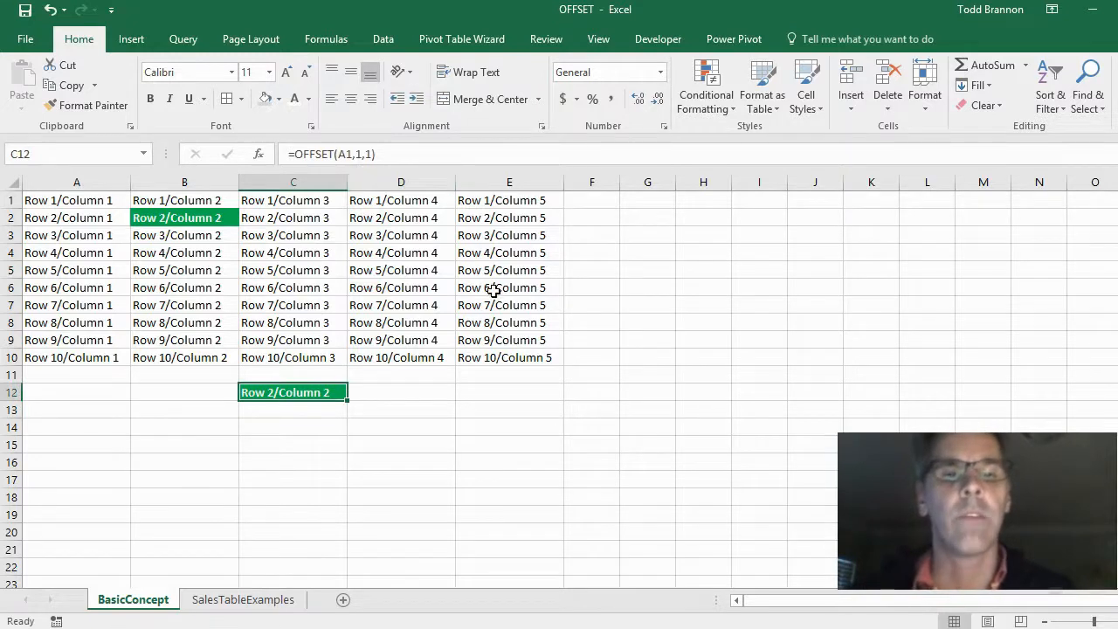
{"action": "double_click", "coordinate": [344, 154]}
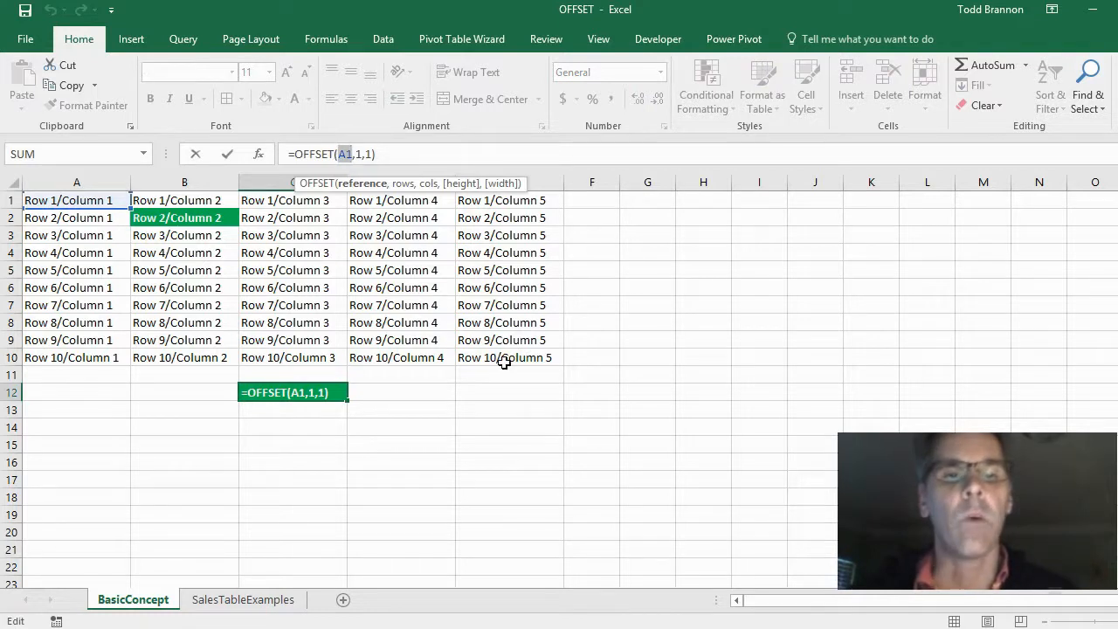
{"action": "left_click", "coordinate": [504, 353]}
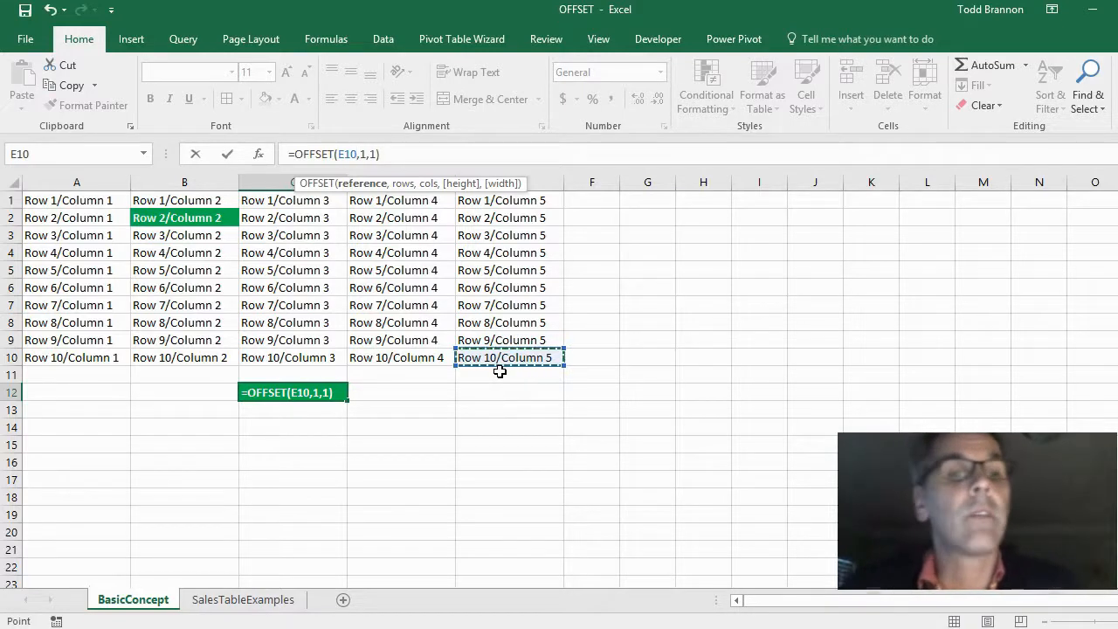
{"action": "key", "text": "Escape"}
Step: Replace the formula in C12 with =OFFSET(A1,-1,0) to try returning the cell one row above A1
{"action": "type", "text": "="}
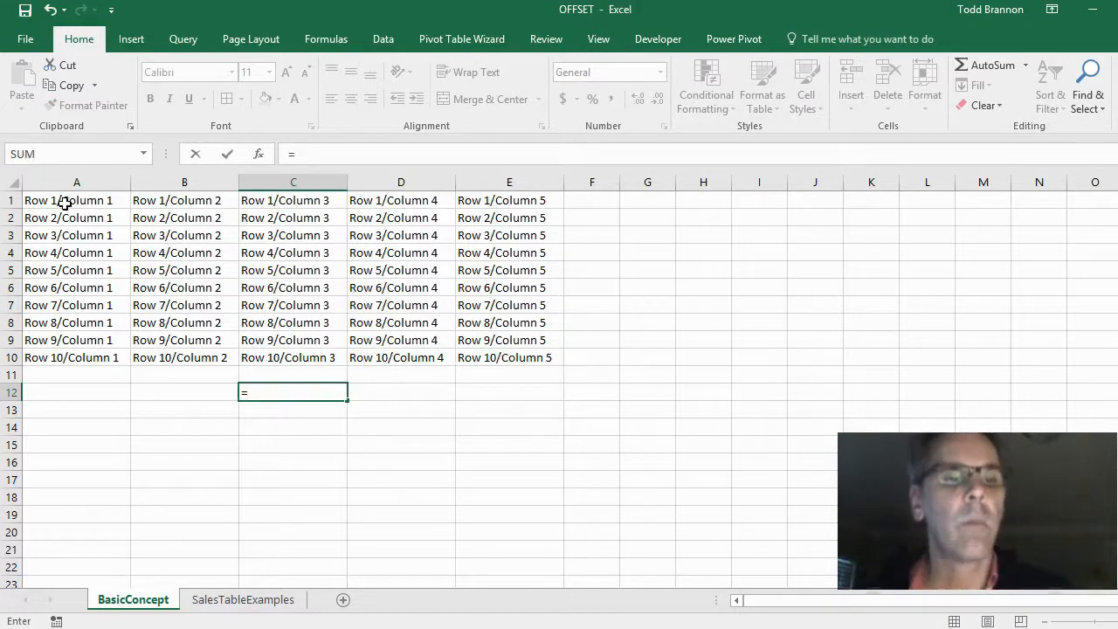
{"action": "type", "text": "OFFSET("}
{"action": "left_click", "coordinate": [54, 201]}
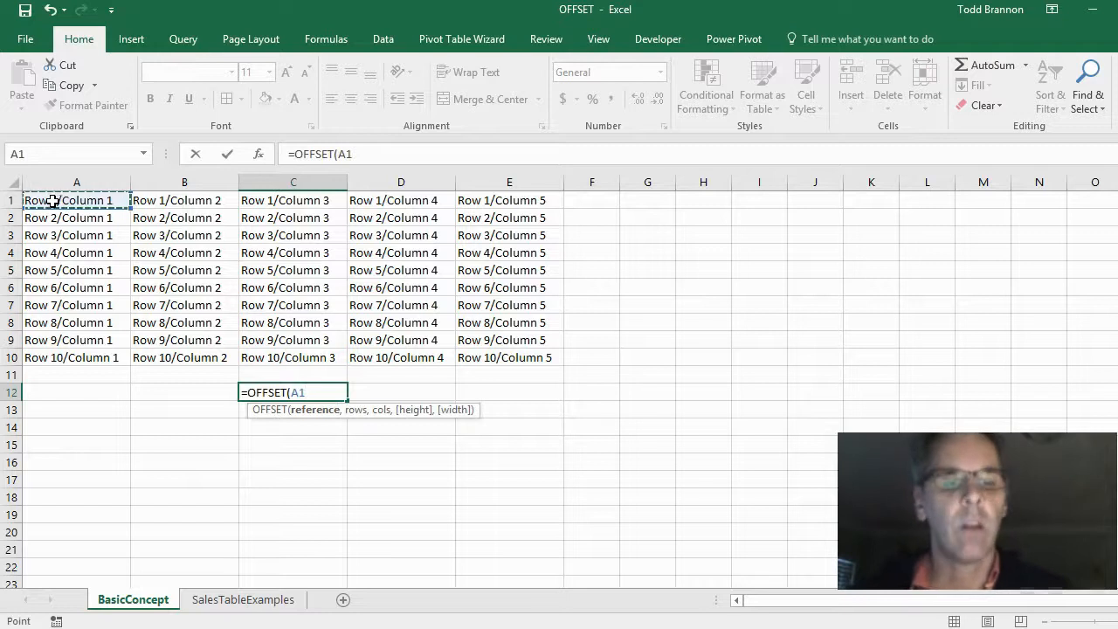
{"action": "type", "text": ",-1"}
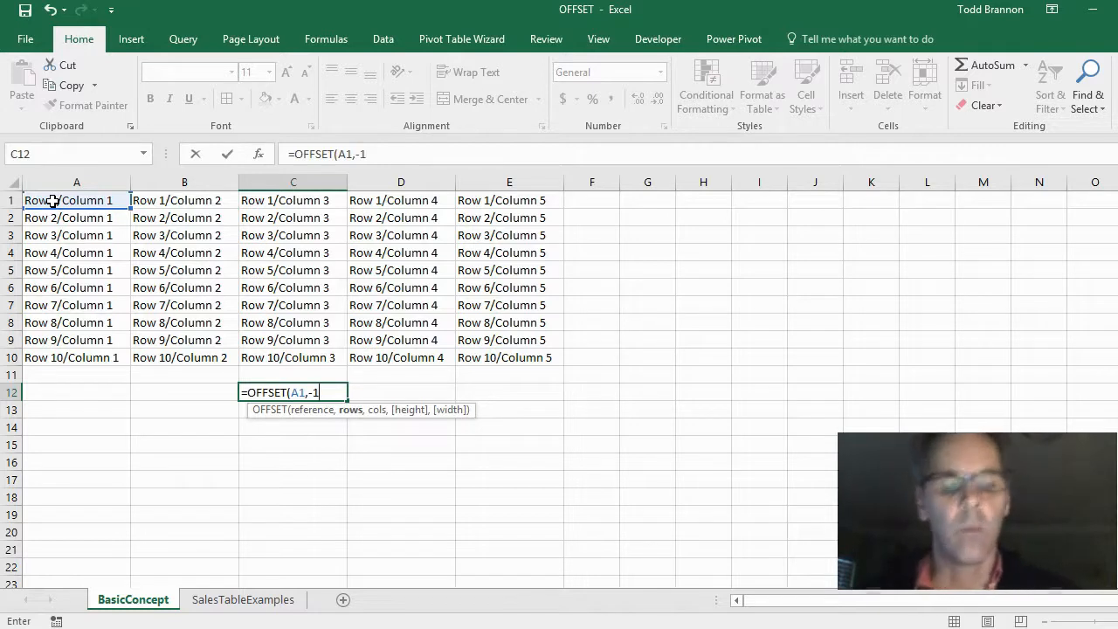
{"action": "type", "text": ",0)"}
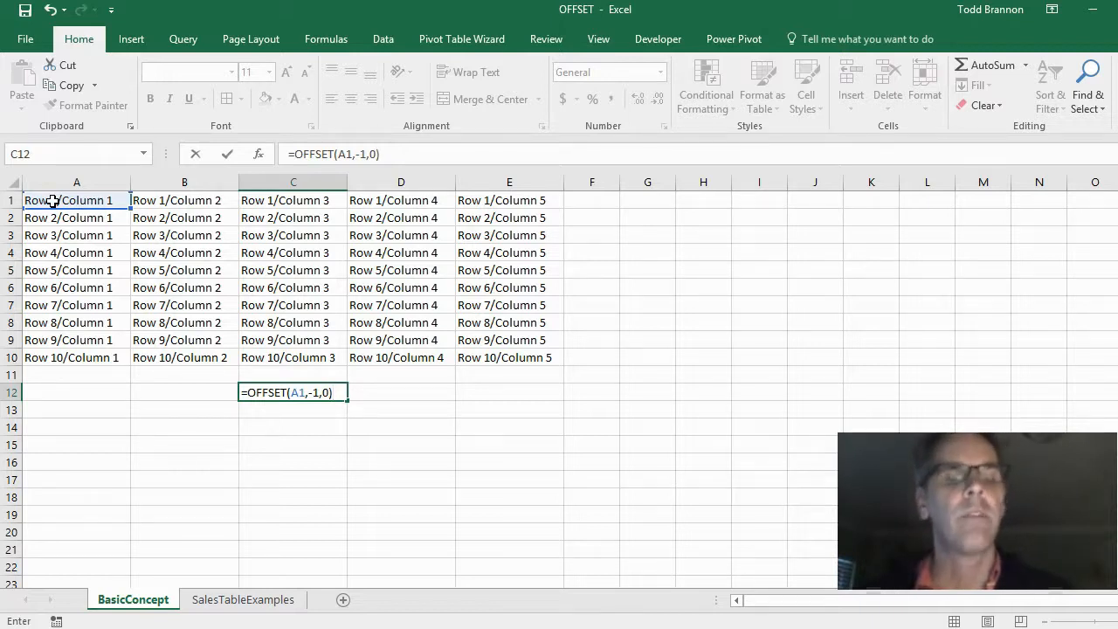
{"action": "key", "text": "Return"}
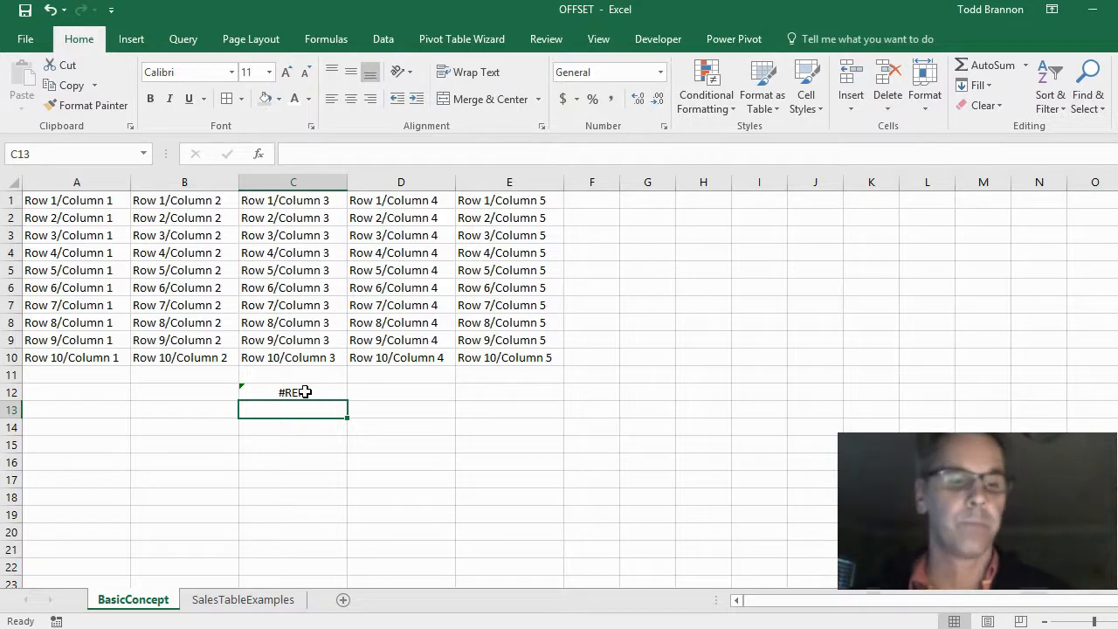
Step: Change the reference argument of the OFFSET formula in C12 to E10, making it =OFFSET(E10,-1,0)
{"action": "key", "text": "Up"}
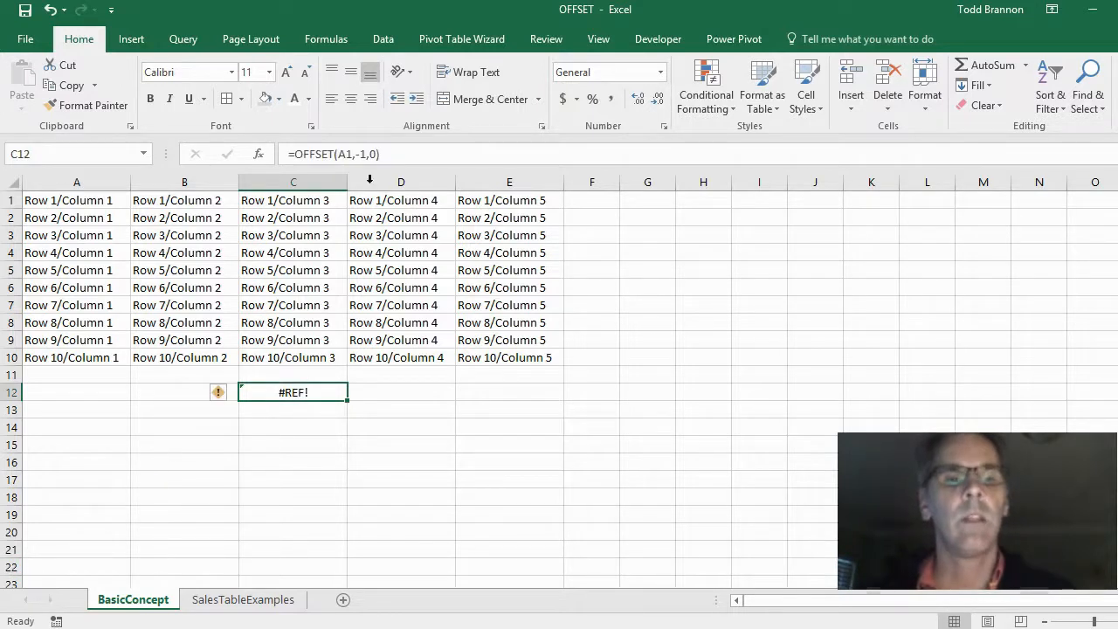
{"action": "double_click", "coordinate": [345, 154]}
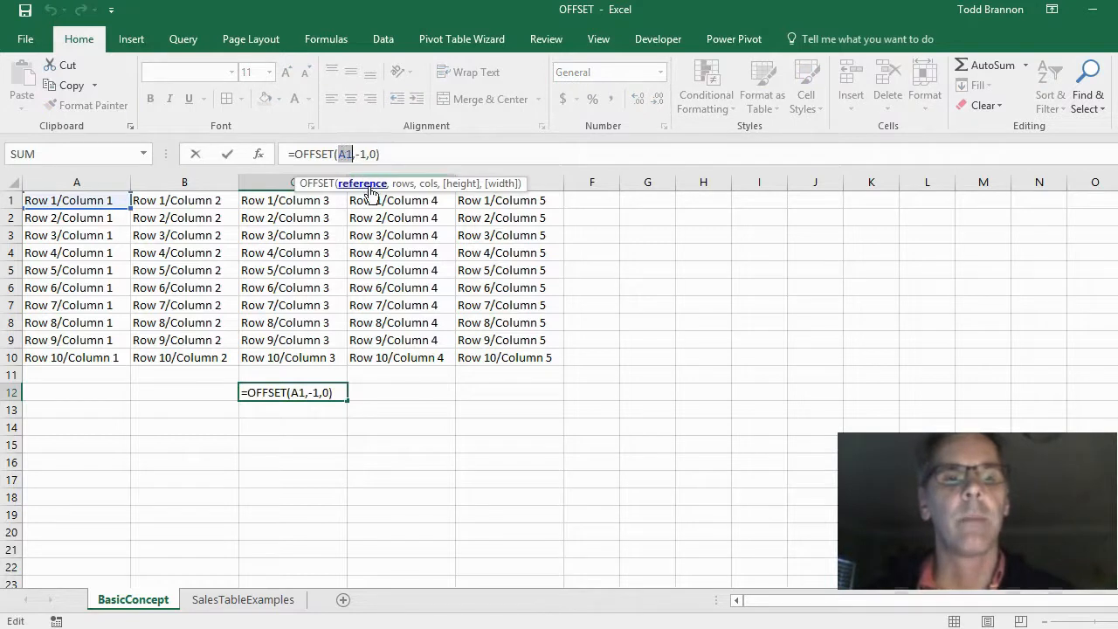
{"action": "left_click", "coordinate": [507, 357]}
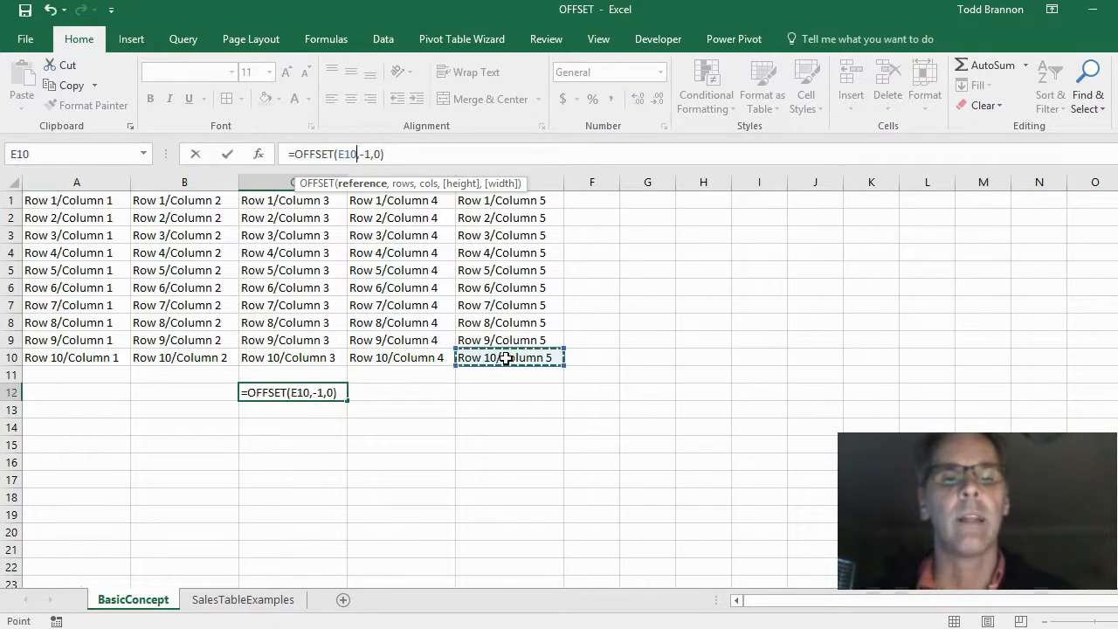
{"action": "left_click", "coordinate": [395, 156]}
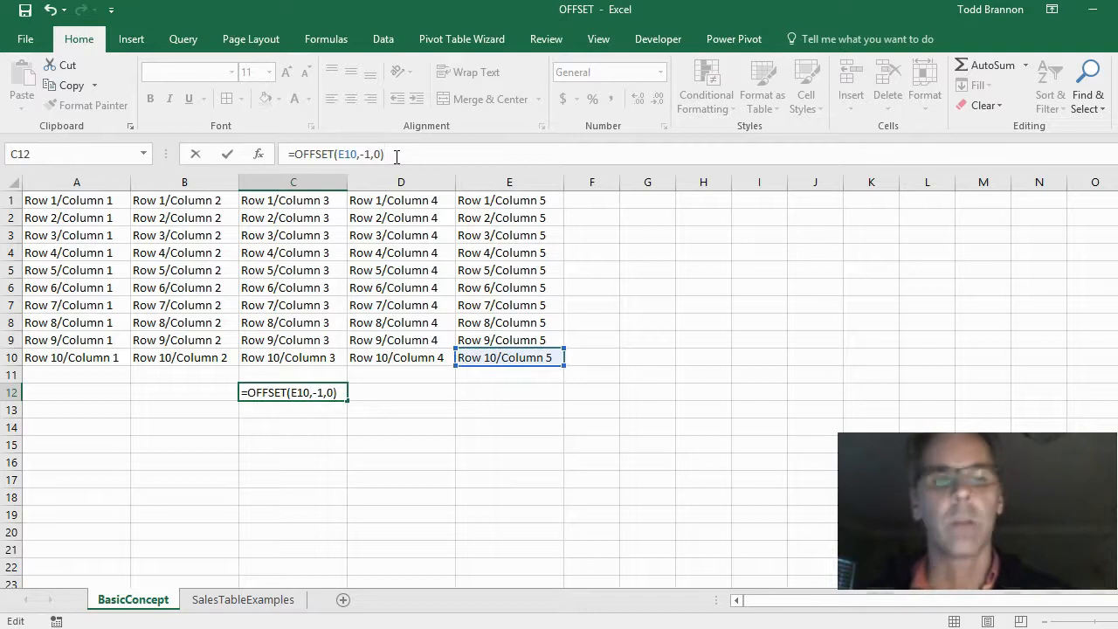
{"action": "key", "text": "Return"}
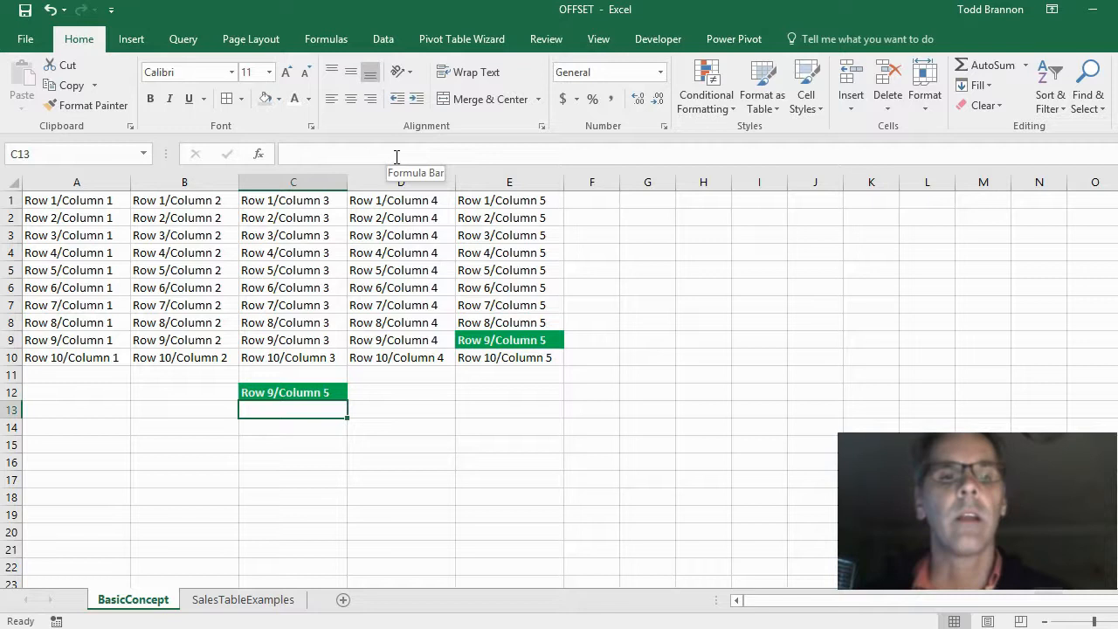
Step: Set the rows argument of the OFFSET formula in C12 to -9 and the cols argument to -4, making it =OFFSET(E10,-9,-4)
{"action": "left_click", "coordinate": [297, 392]}
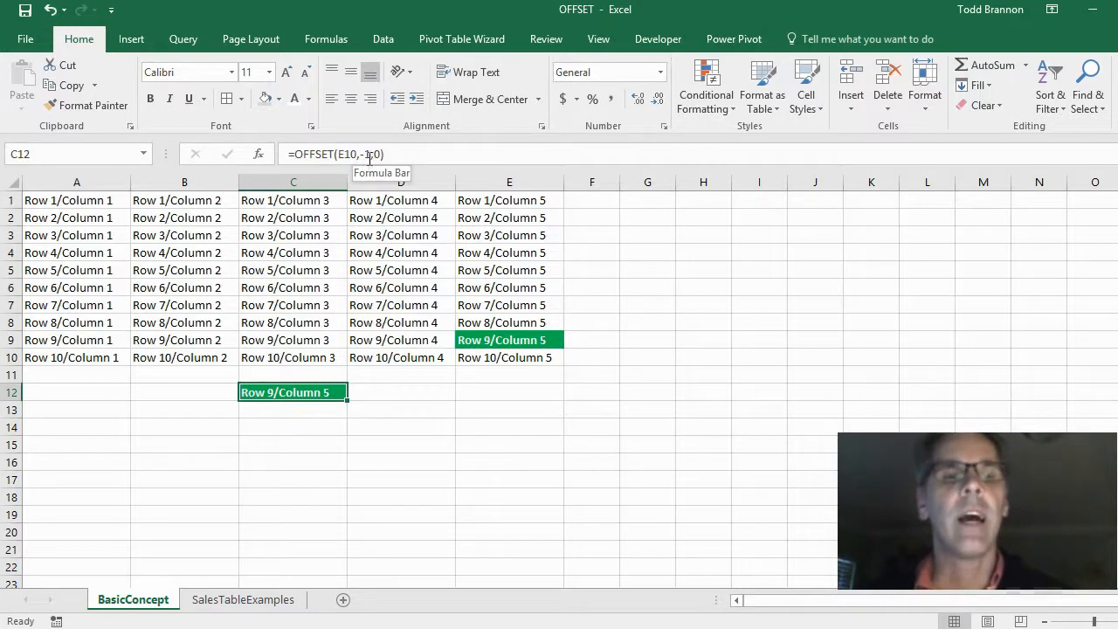
{"action": "left_click", "coordinate": [369, 156]}
{"action": "key", "text": "BackSpace"}
{"action": "type", "text": "9"}
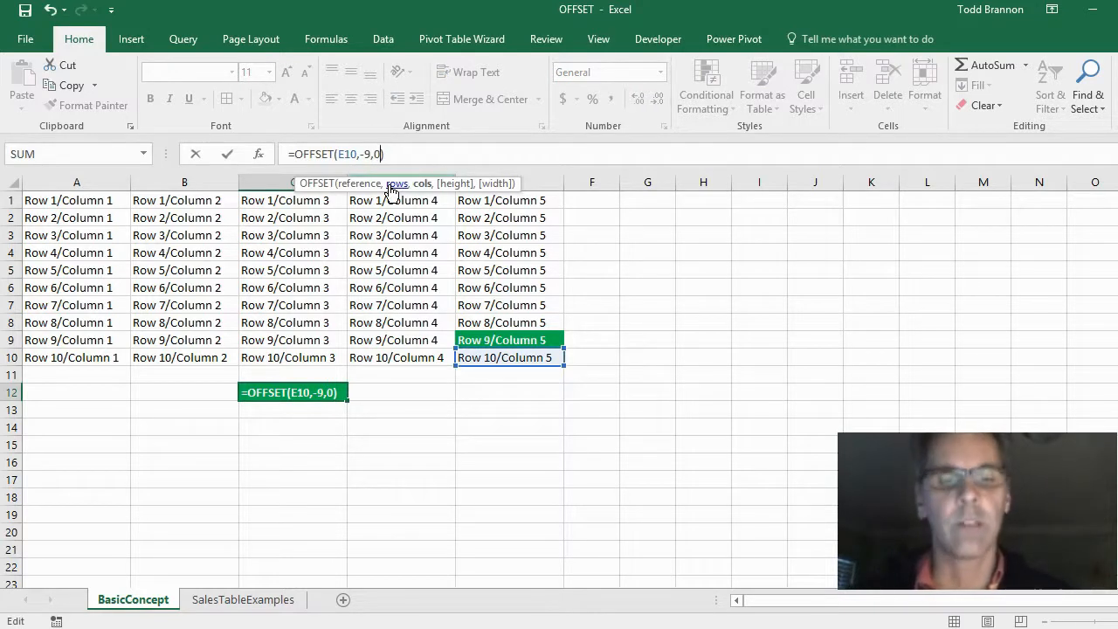
{"action": "key", "text": "BackSpace"}
{"action": "type", "text": "-4"}
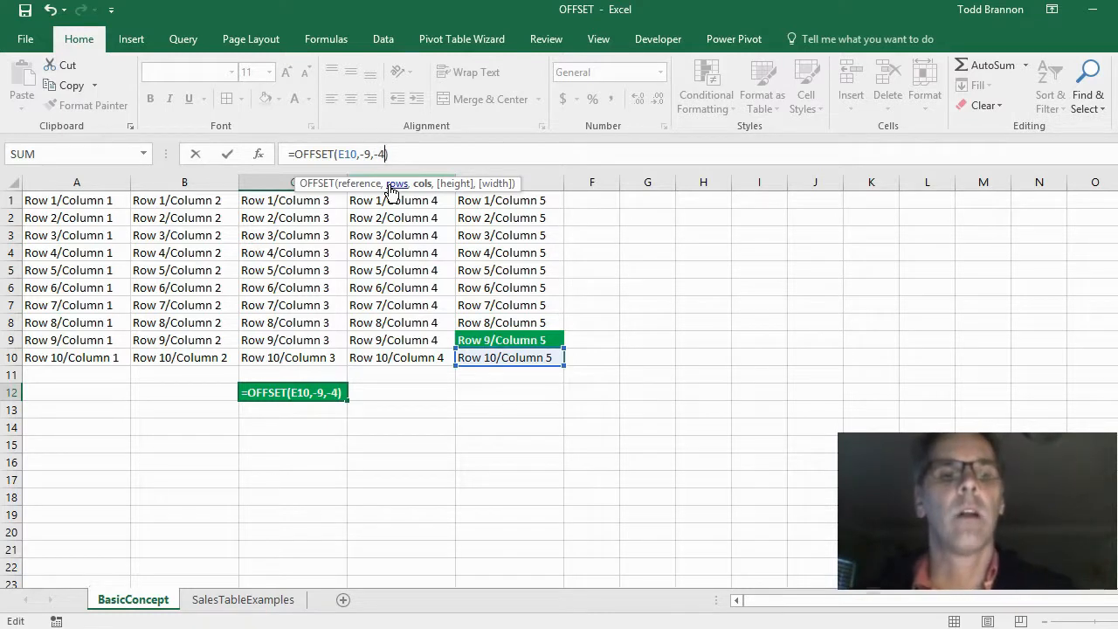
{"action": "key", "text": "Return"}
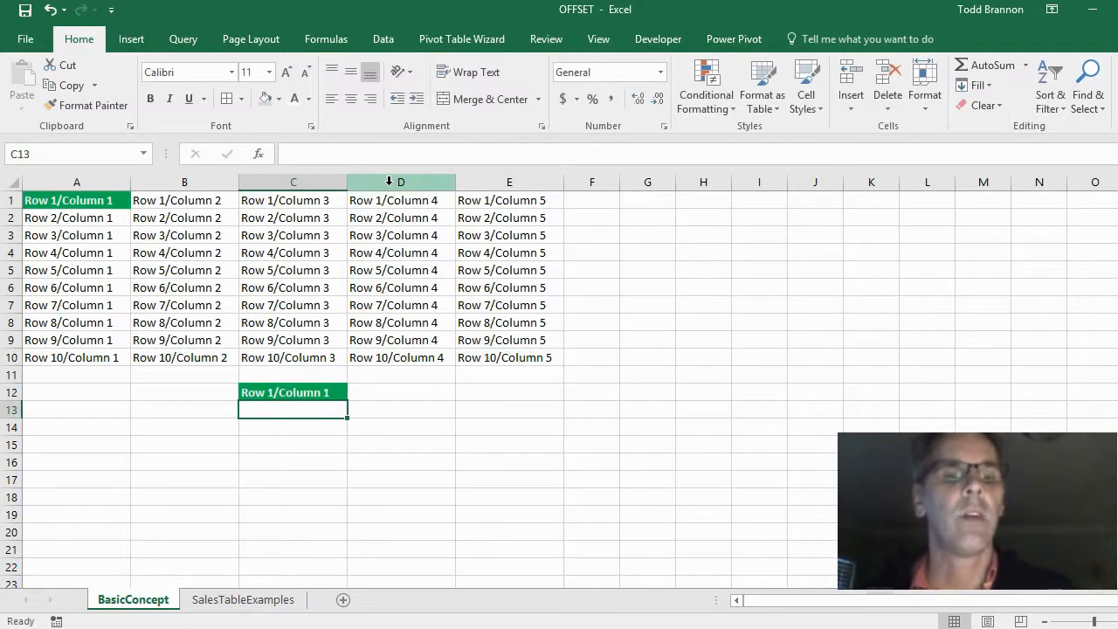